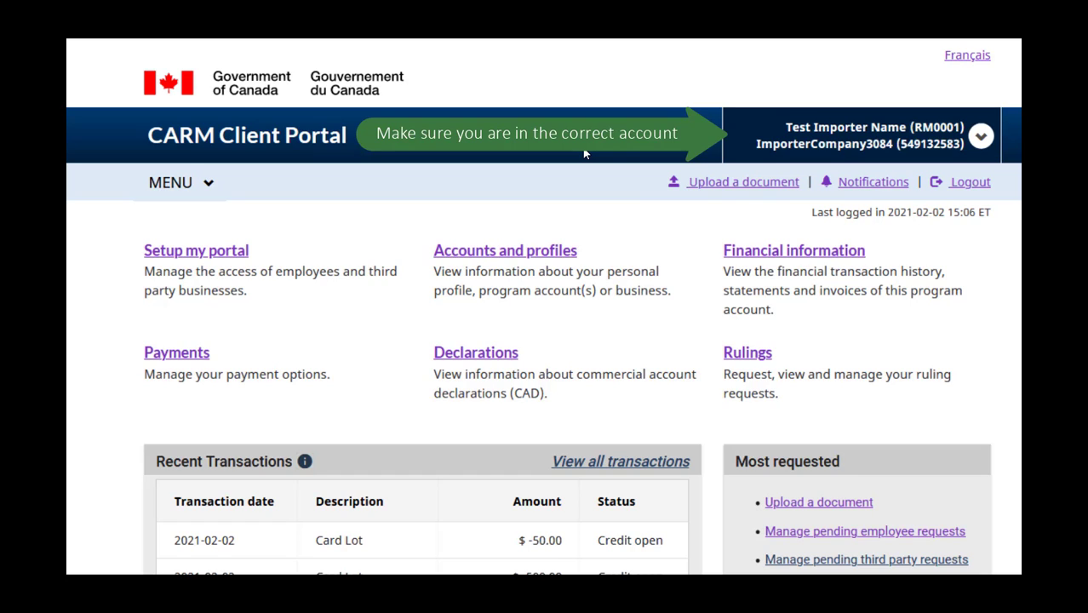
# Check the list of available accounts to confirm the current one, then close it.
pyautogui.click(981, 138)
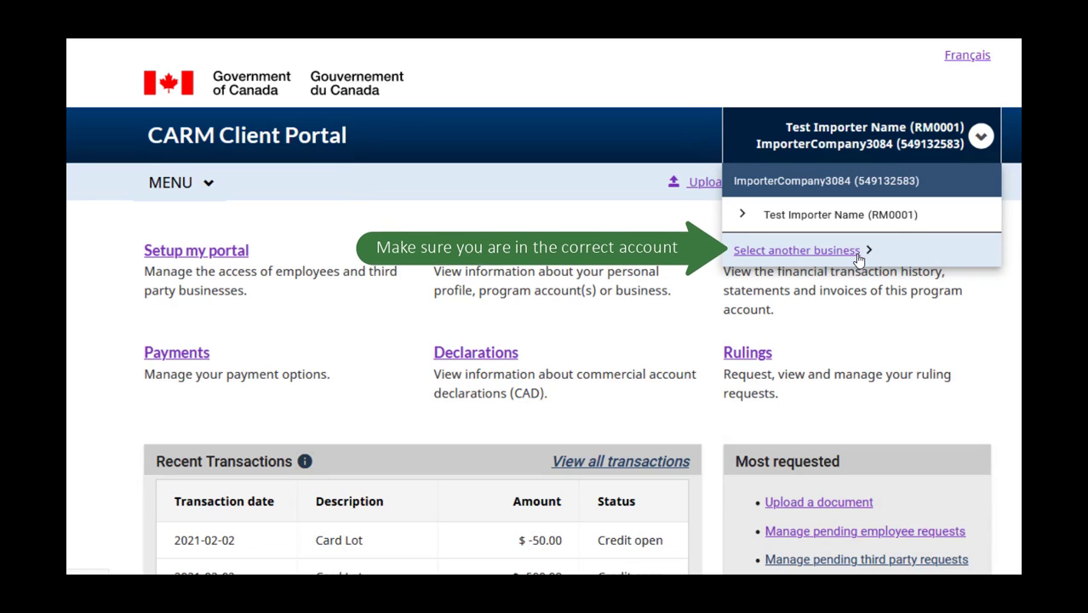
pyautogui.click(1003, 354)
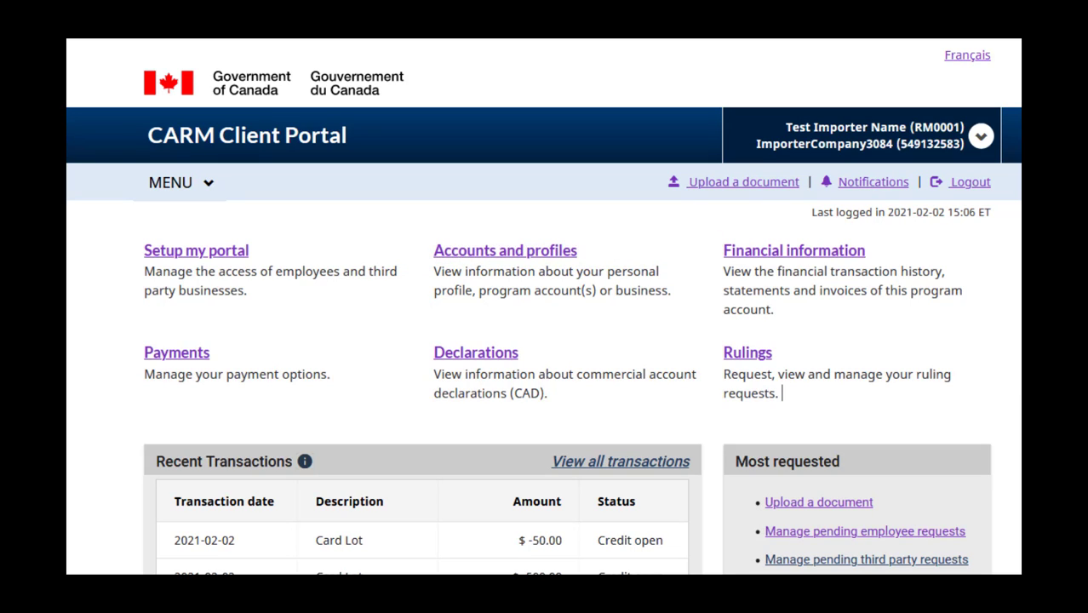
pyautogui.scroll(-5, 544, 306)
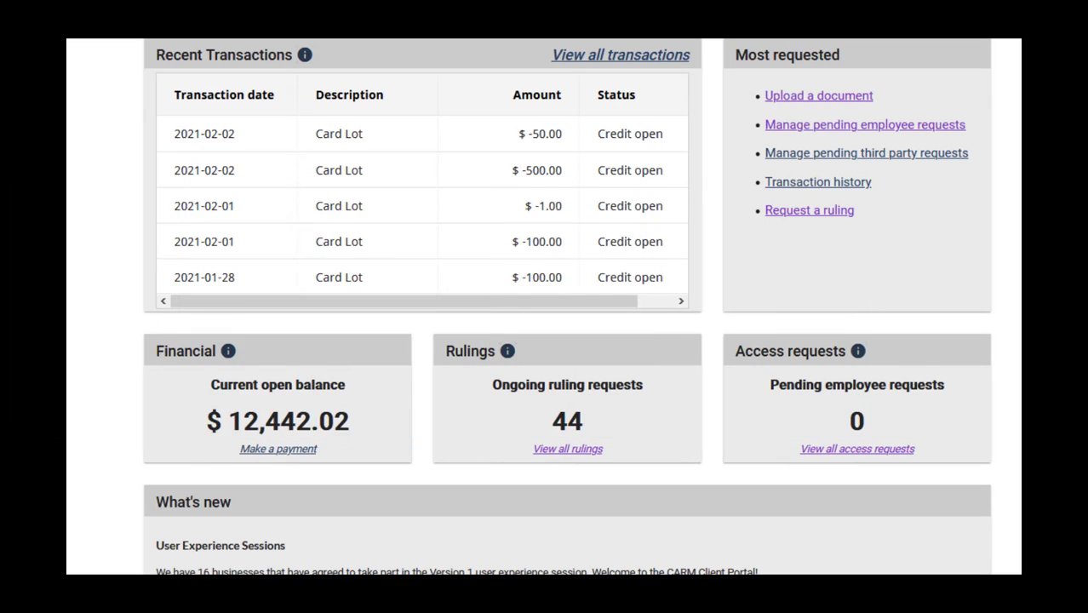
pyautogui.scroll(5, 544, 307)
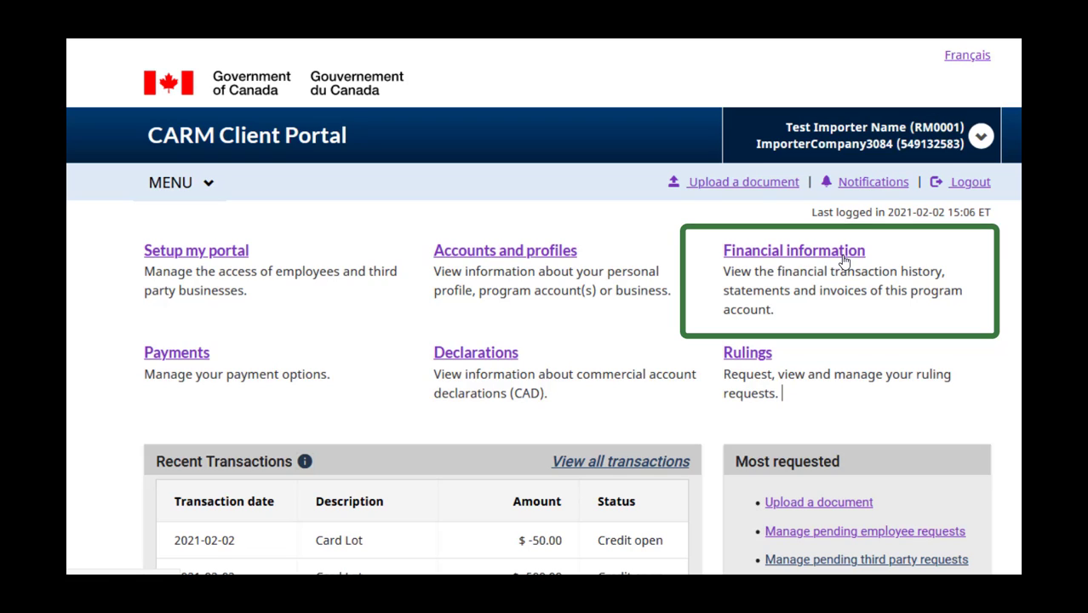
# Reveal the menu's Payments options: Apply credits as payment and Pre-authorized debit.
pyautogui.click(207, 184)
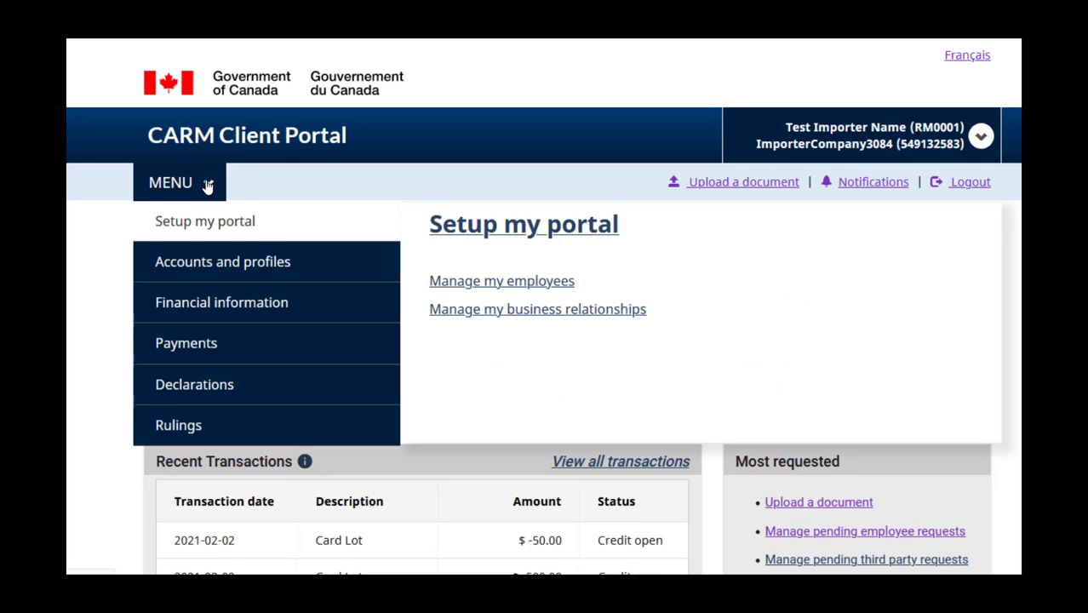
pyautogui.click(242, 300)
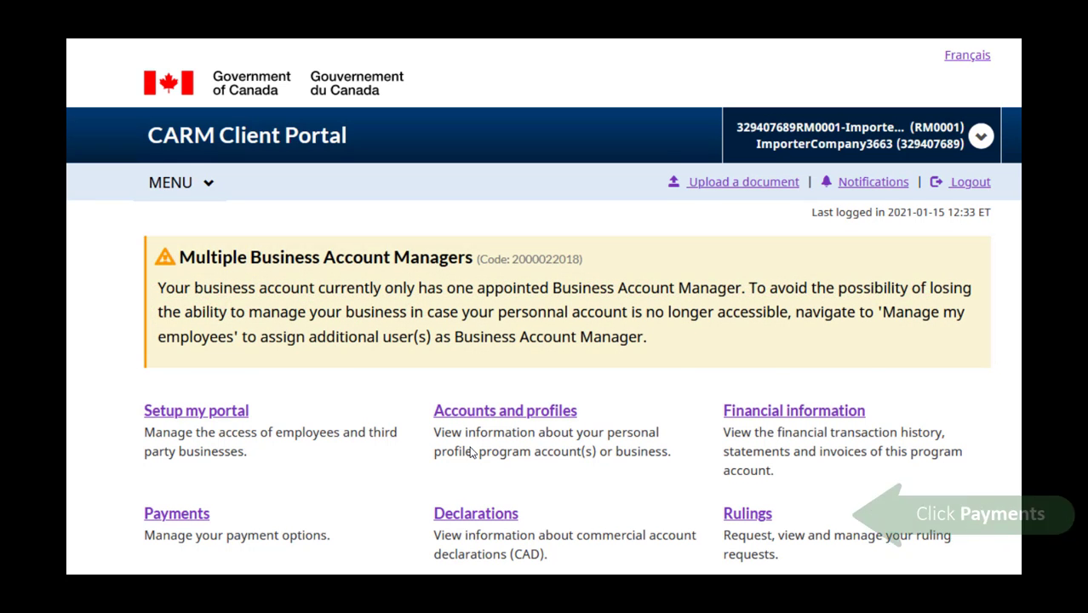
pyautogui.click(202, 516)
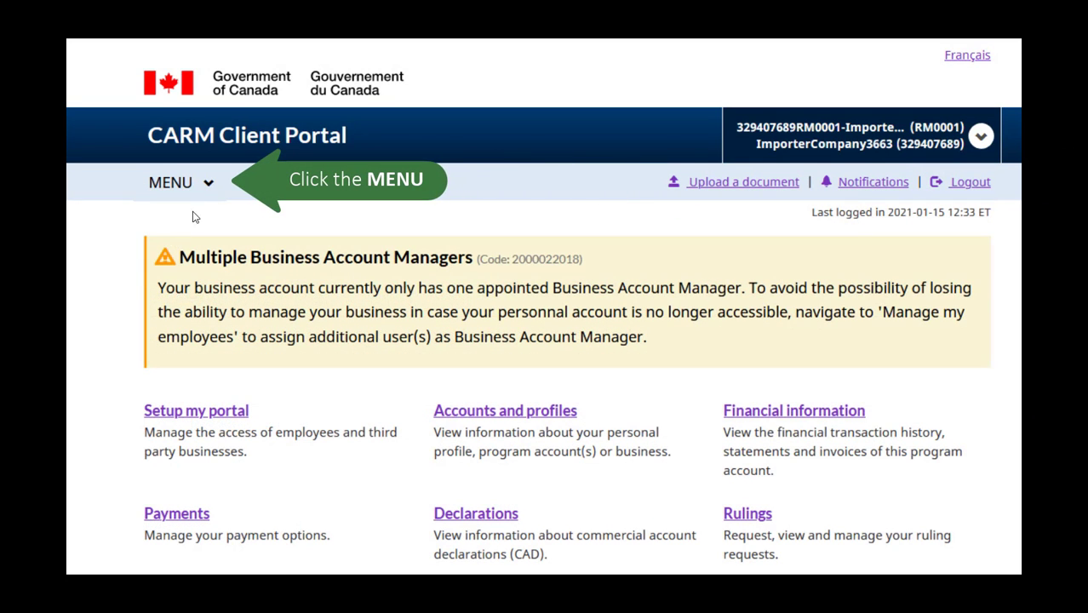
pyautogui.click(204, 192)
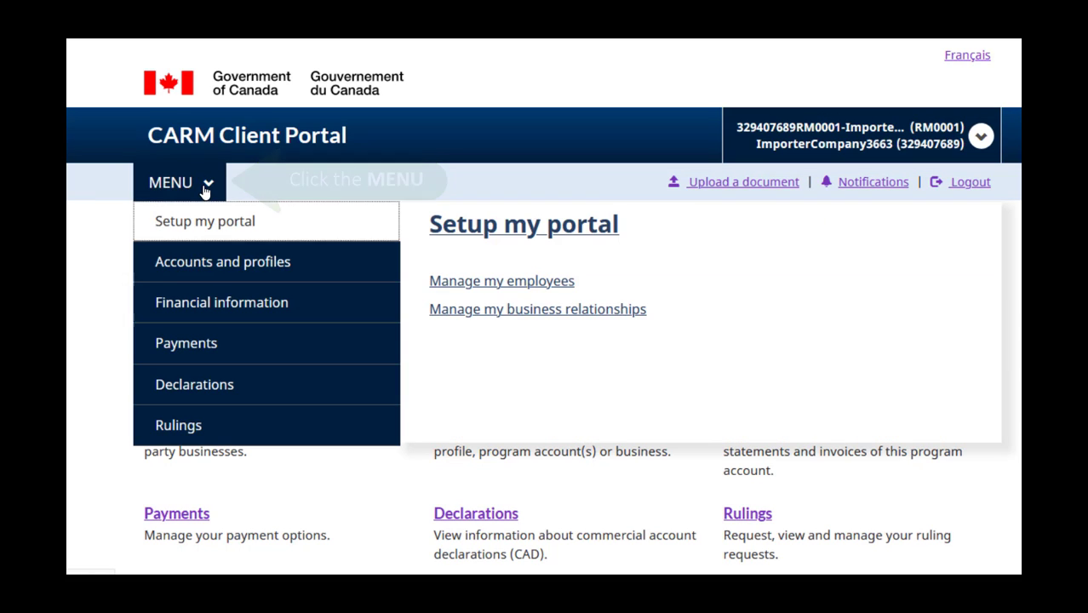
pyautogui.click(192, 345)
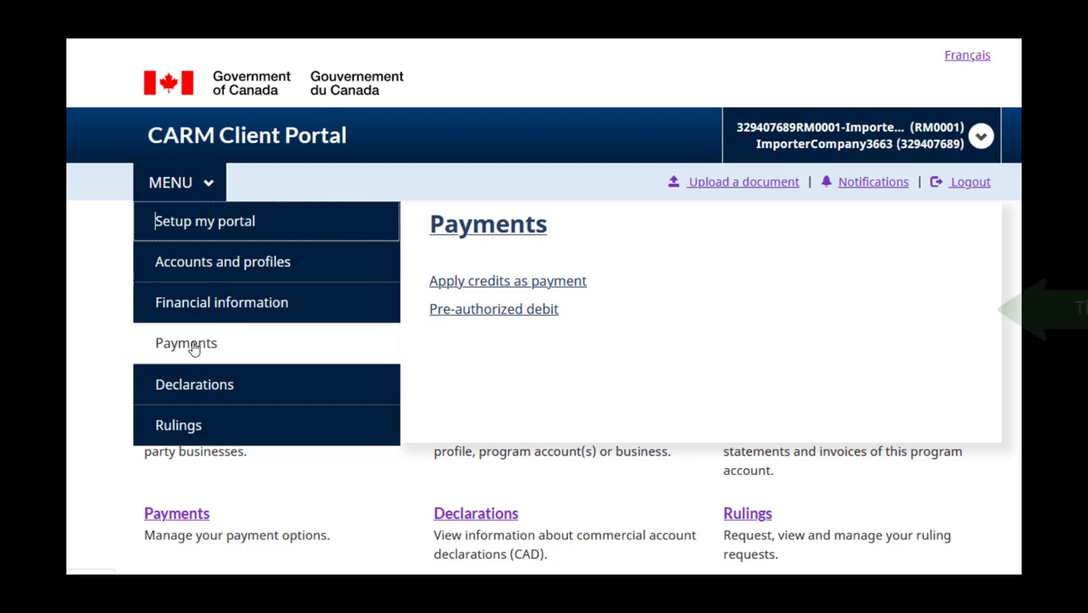
# Go to the Pre-authorized debit page and start a new PAD agreement.
pyautogui.click(523, 315)
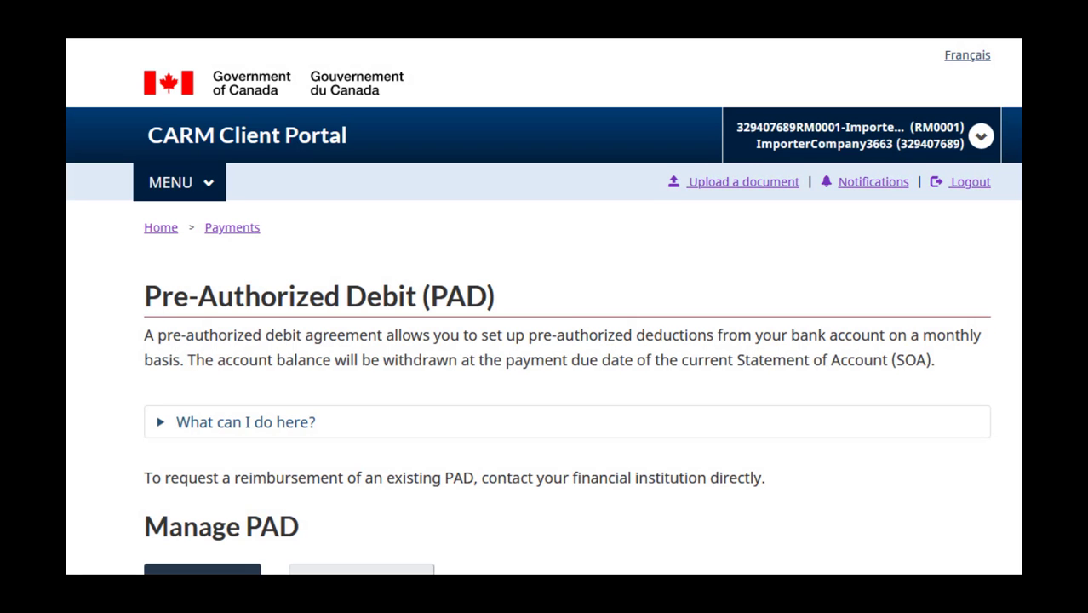
pyautogui.scroll(-2, 543, 341)
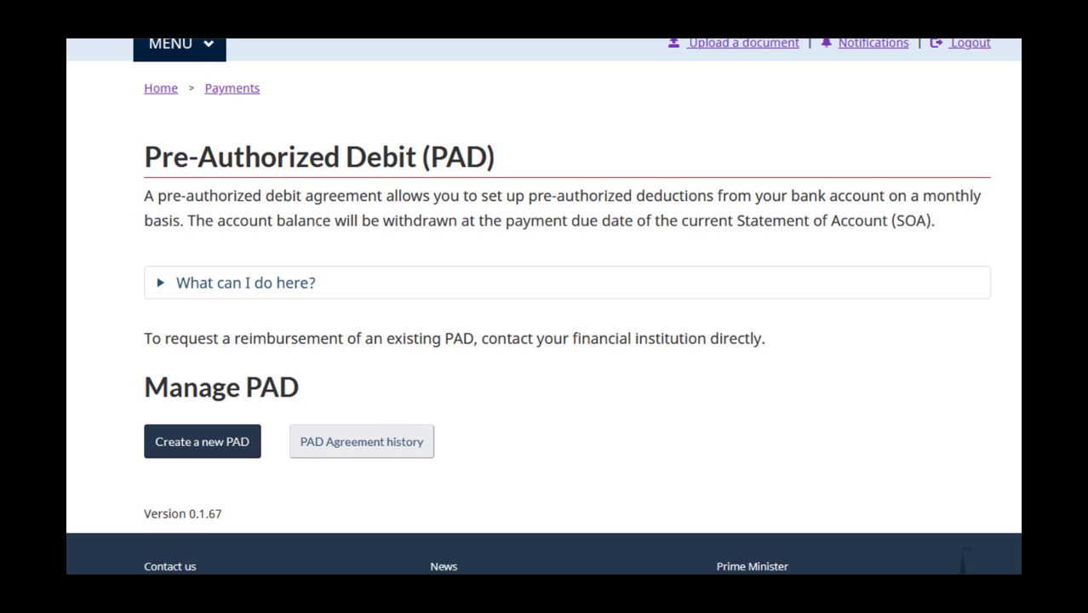
pyautogui.click(228, 458)
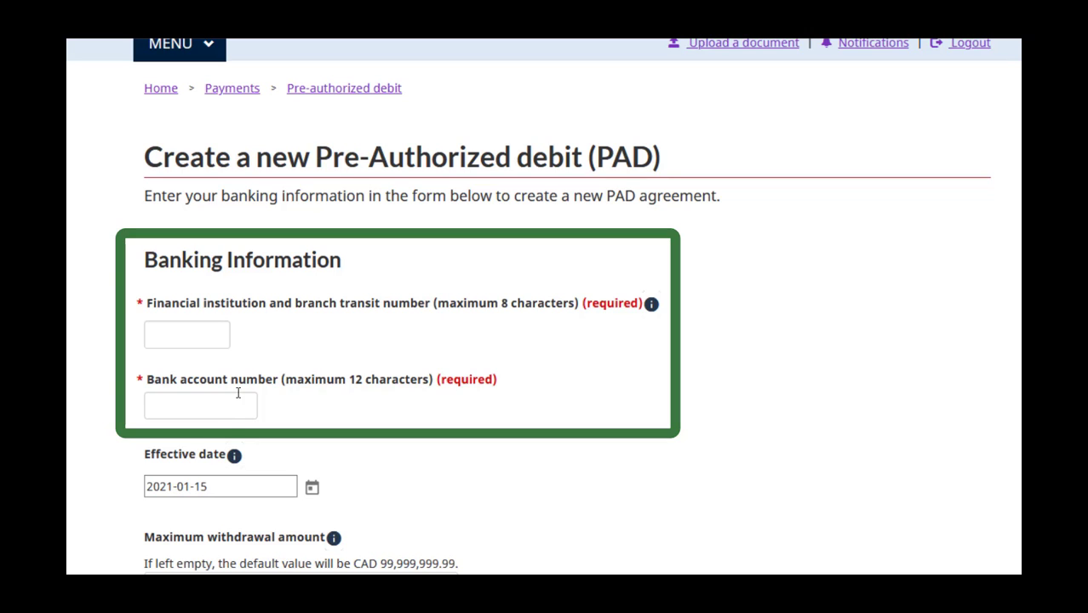
# Enter the bank transit number and bank account number for the new PAD.
pyautogui.click(203, 341)
pyautogui.write('12345678')
pyautogui.press('Tab')
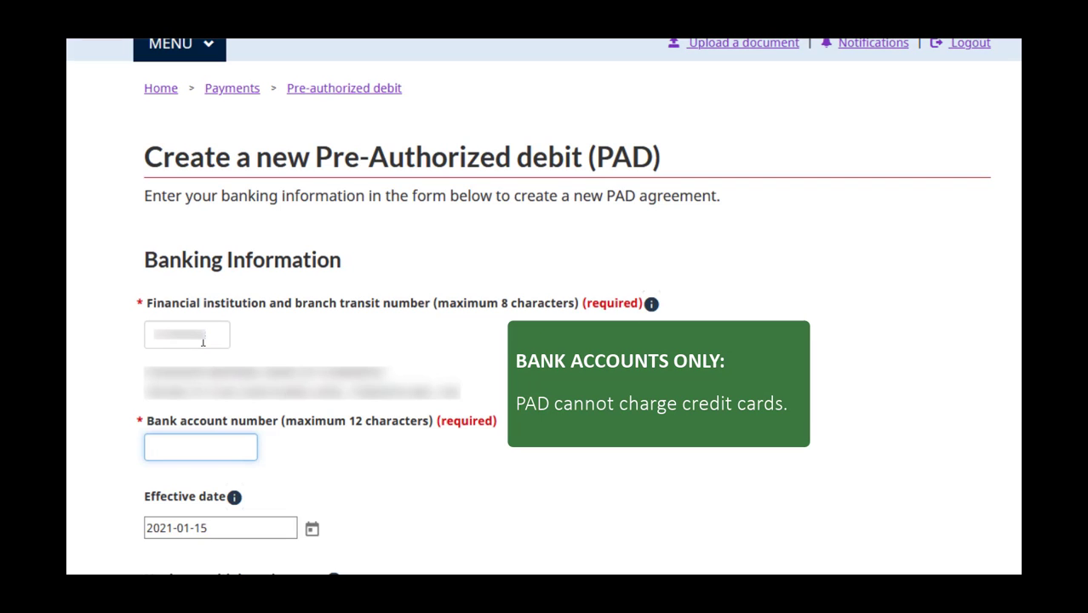
pyautogui.write('1234567')
pyautogui.scroll(-4, 179, 438)
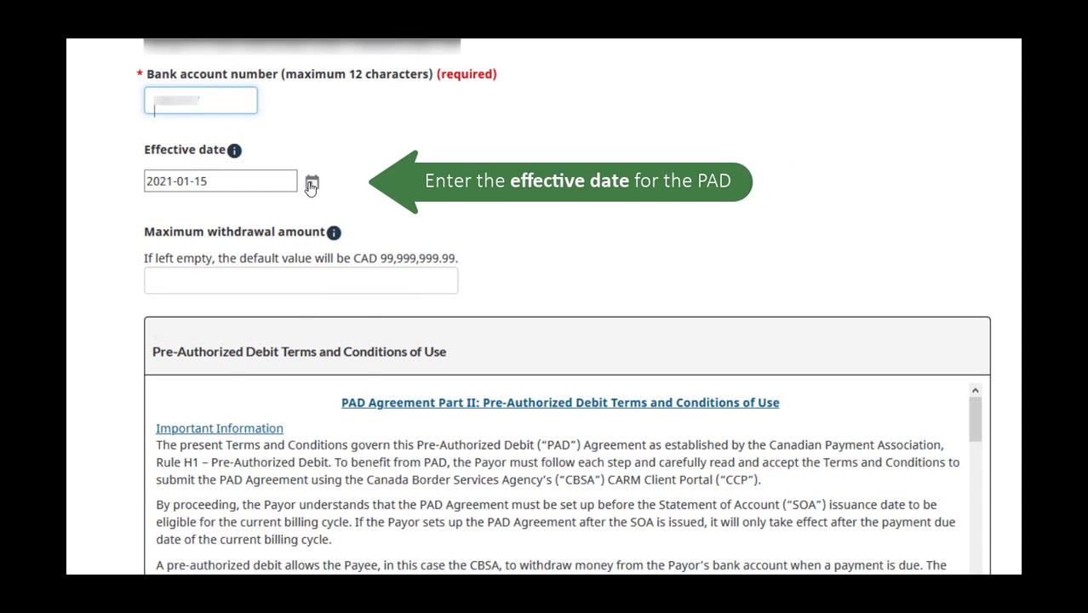
# Keep the 2021-01-15 effective date and leave the maximum withdrawal amount blank.
pyautogui.click(311, 184)
pyautogui.click(458, 201)
pyautogui.click(405, 282)
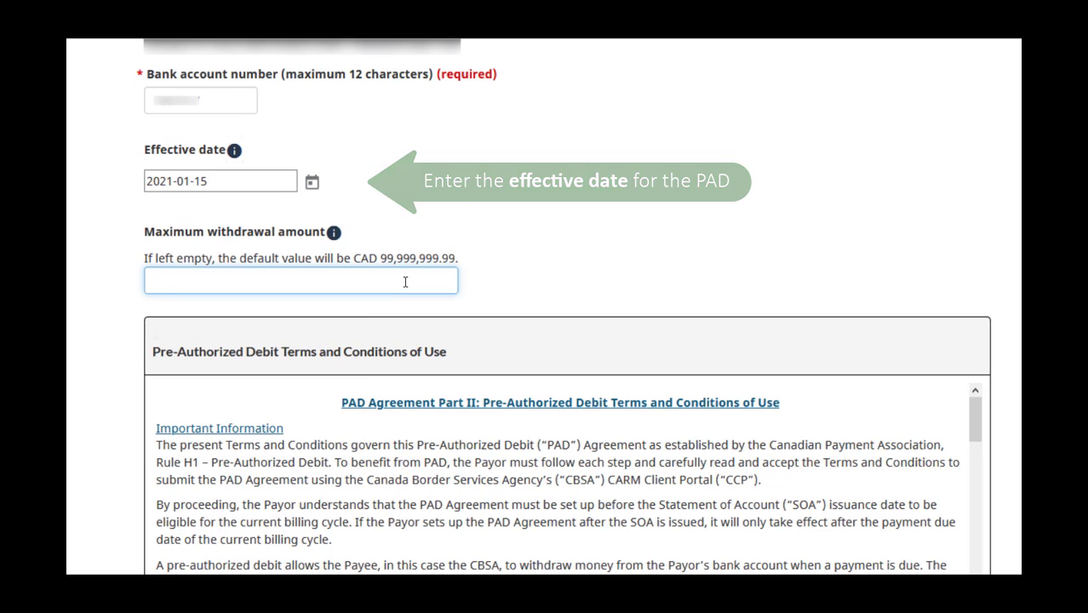
pyautogui.click(586, 269)
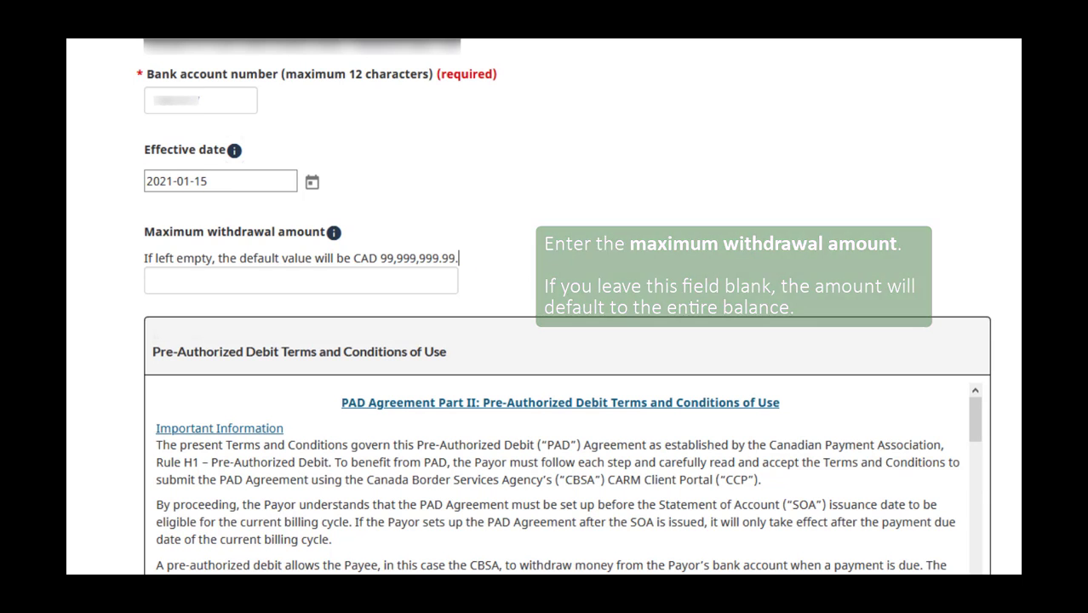
pyautogui.scroll(-1, 459, 257)
pyautogui.scroll(-3, 459, 231)
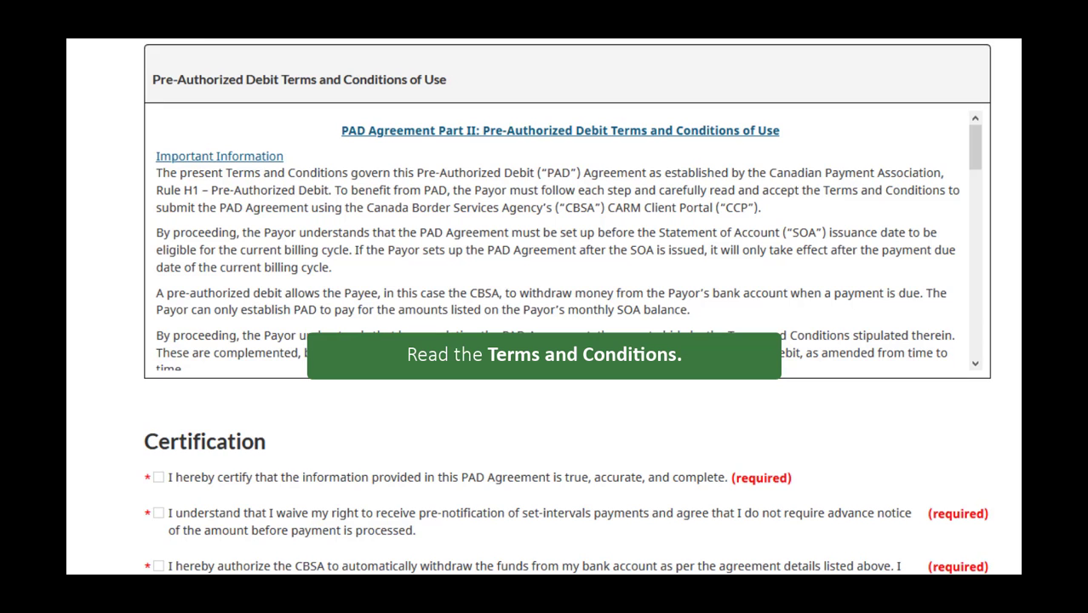
# Certify accuracy, waive pre-notification, authorize CBSA withdrawals, and submit the new PAD.
pyautogui.scroll(-1, 562, 477)
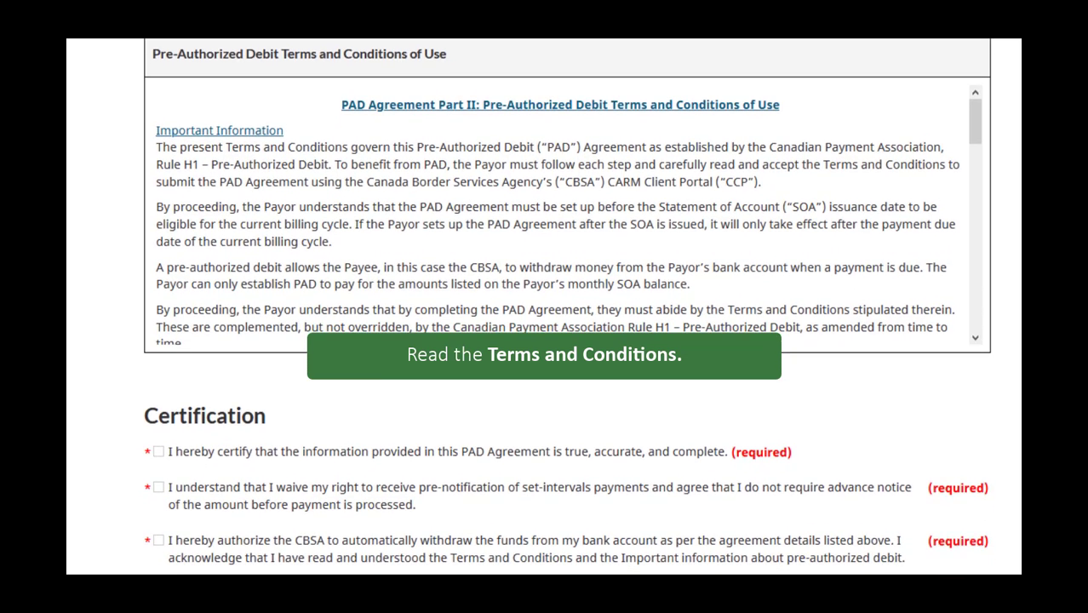
pyautogui.scroll(-1, 975, 107)
pyautogui.moveTo(968, 125); pyautogui.dragTo(938, 311)
pyautogui.scroll(-2, 938, 311)
pyautogui.scroll(-1, 545, 307)
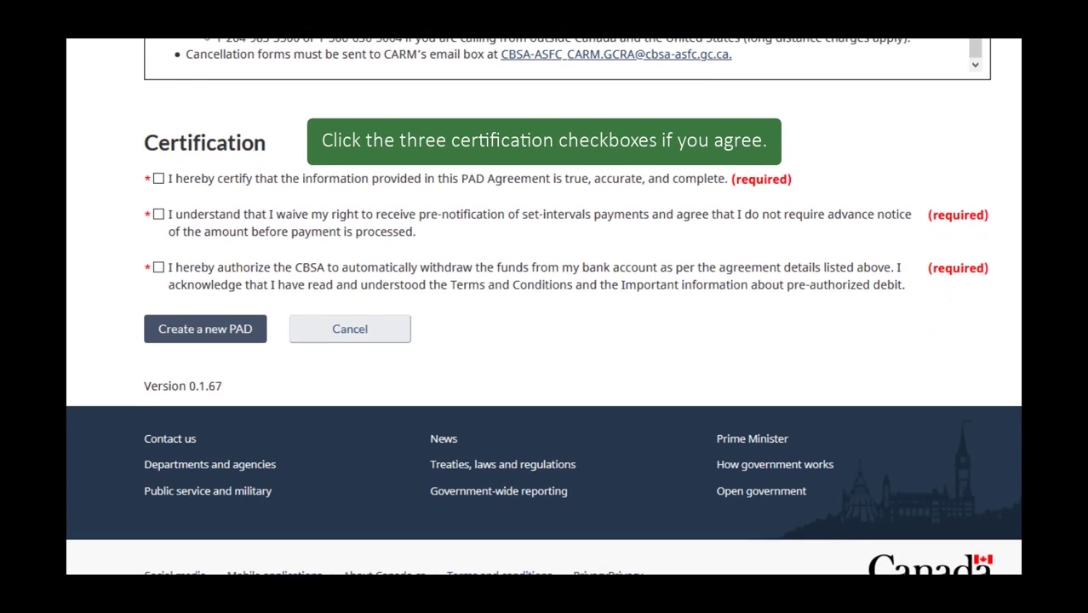
pyautogui.click(159, 177)
pyautogui.click(159, 212)
pyautogui.click(158, 266)
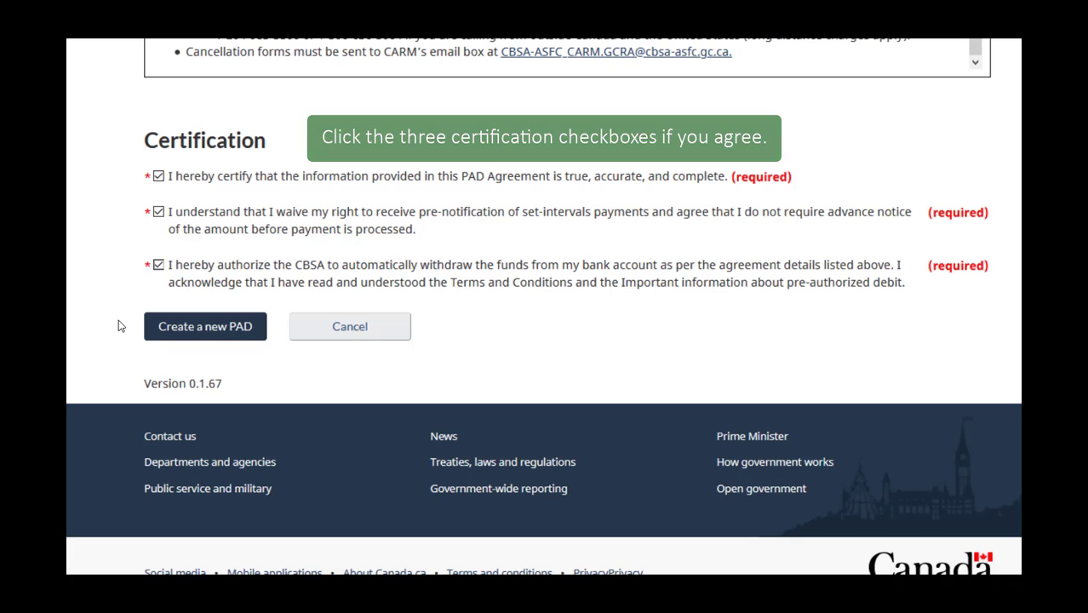
pyautogui.click(173, 332)
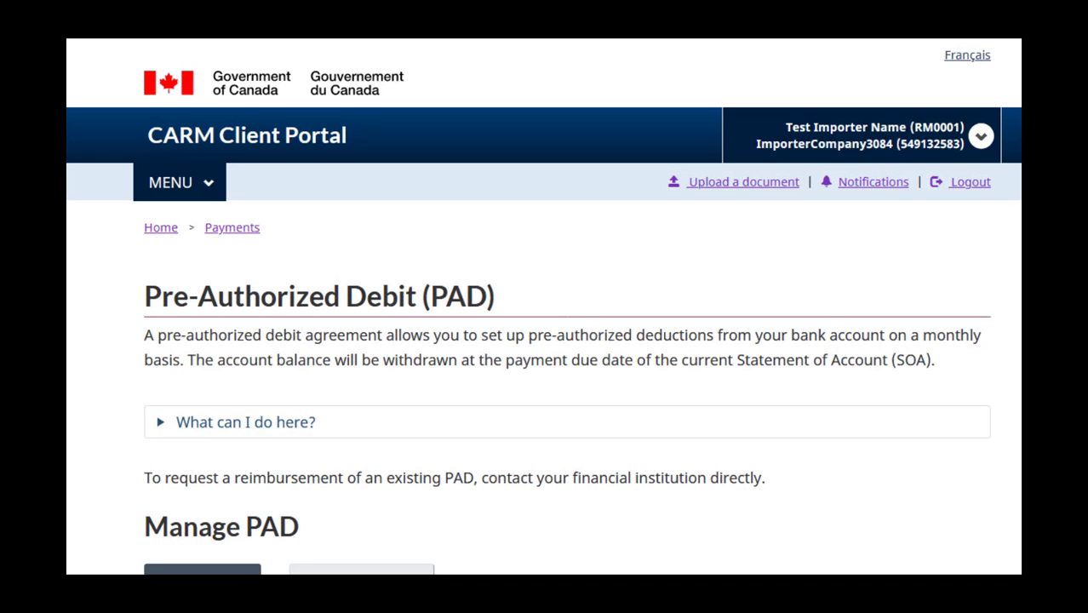
# View the PAD Agreement history and open the 2021-01-19 agreement PDF in Firefox.
pyautogui.scroll(-5, 543, 340)
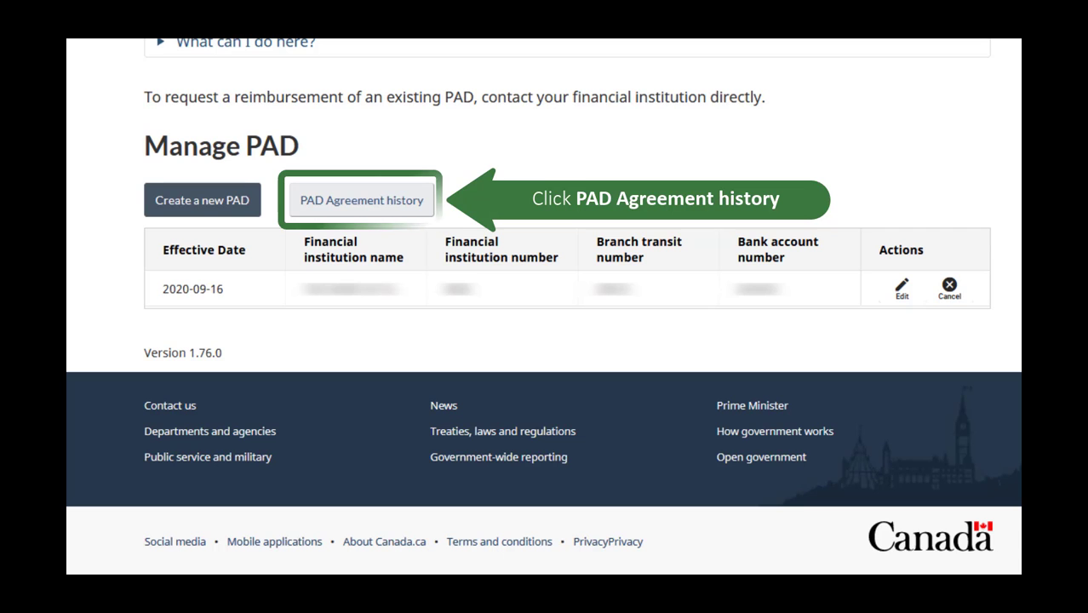
pyautogui.click(404, 201)
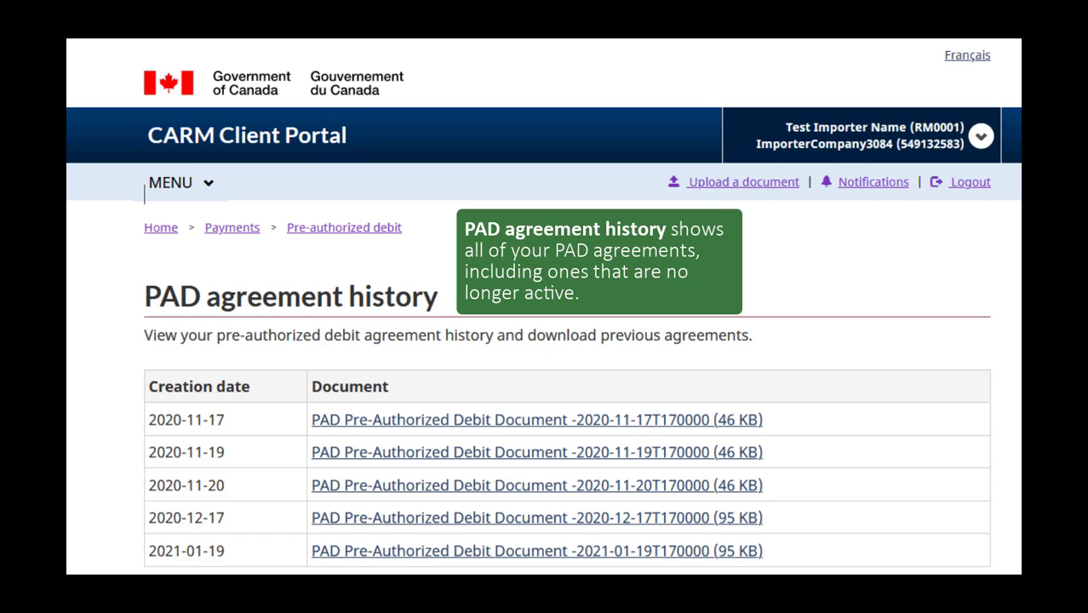
pyautogui.scroll(-3, 545, 307)
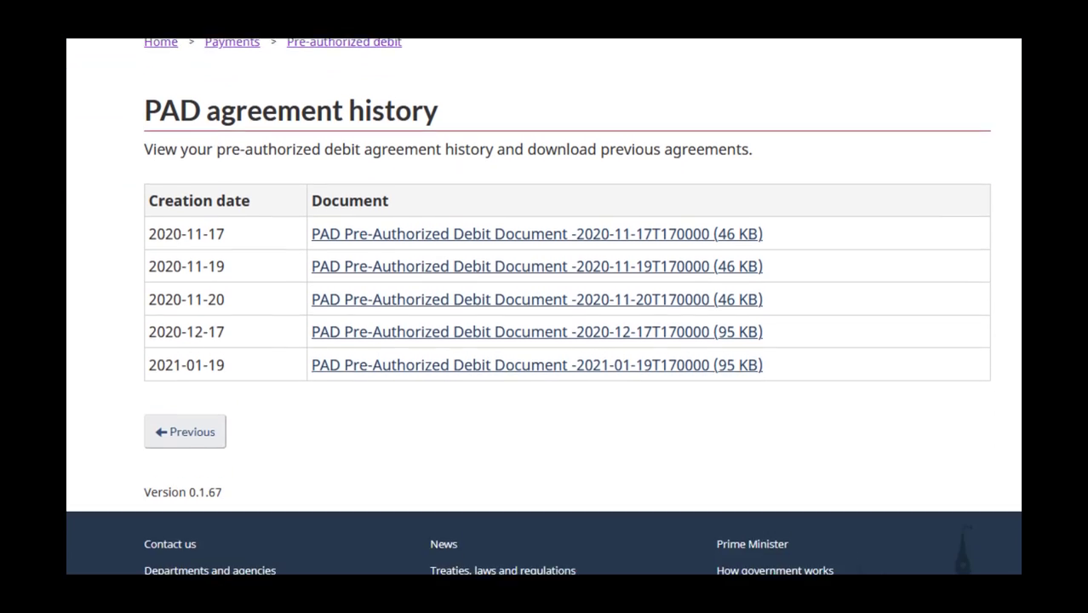
pyautogui.scroll(-1, 545, 307)
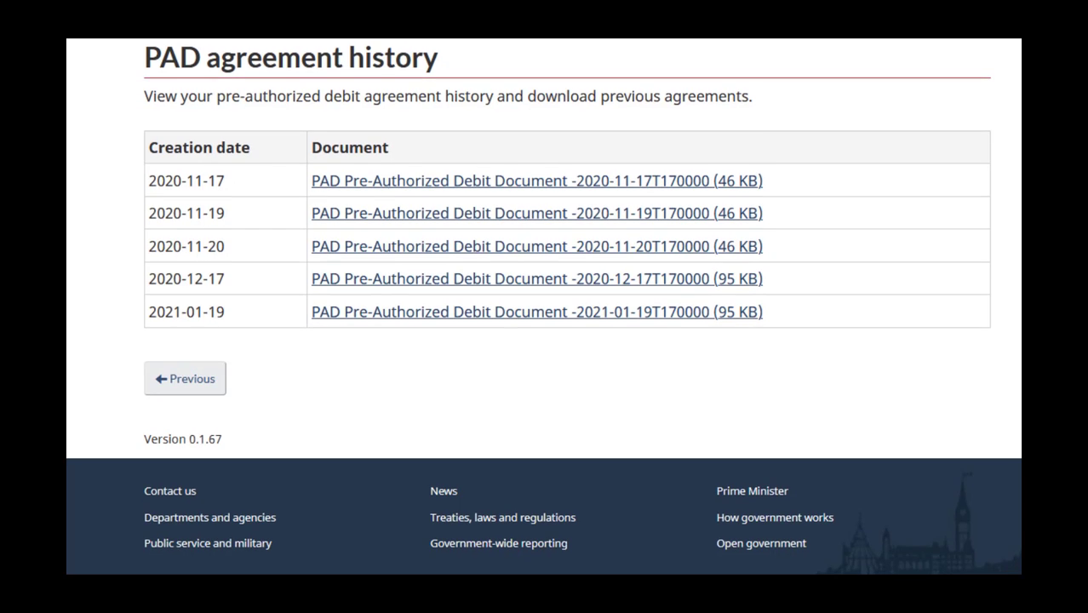
pyautogui.click(731, 316)
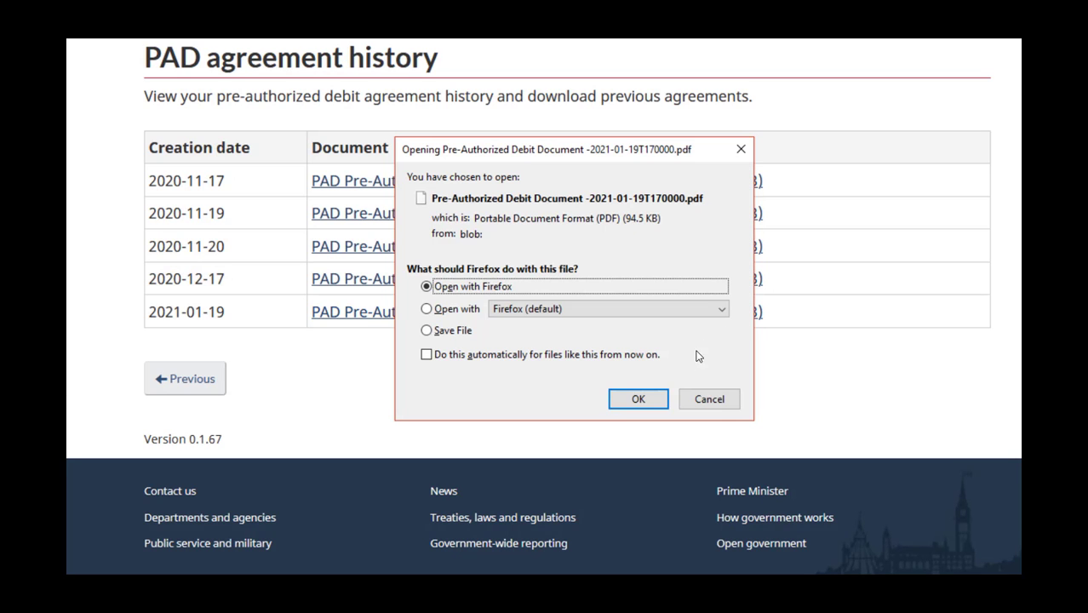
pyautogui.click(639, 400)
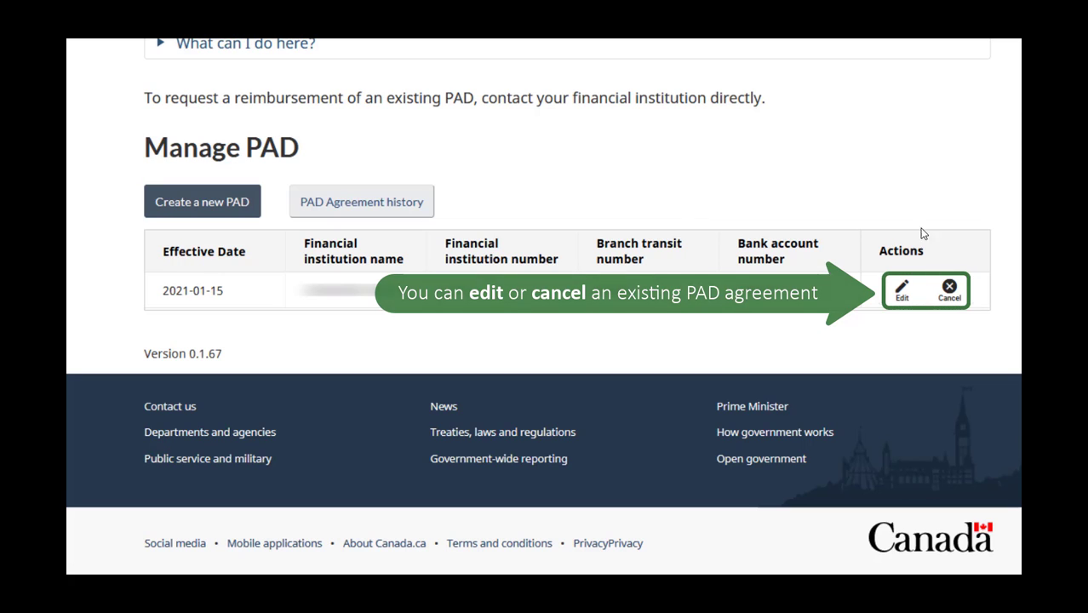
# Edit the existing PAD, re-tick all three certifications, submit, and return to pre-authorized debit.
pyautogui.click(901, 290)
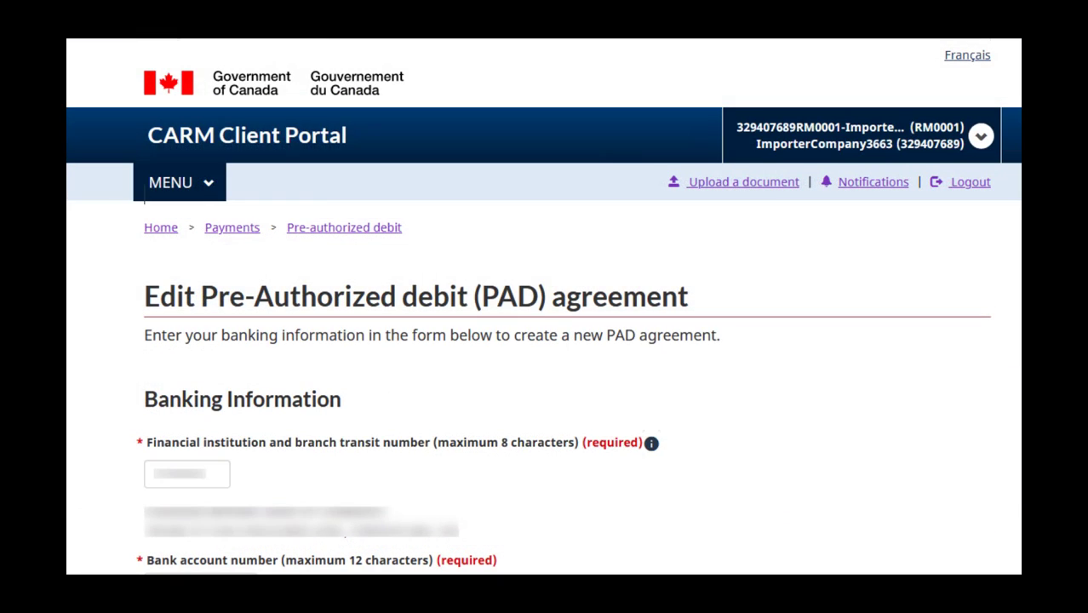
pyautogui.scroll(-10, 544, 340)
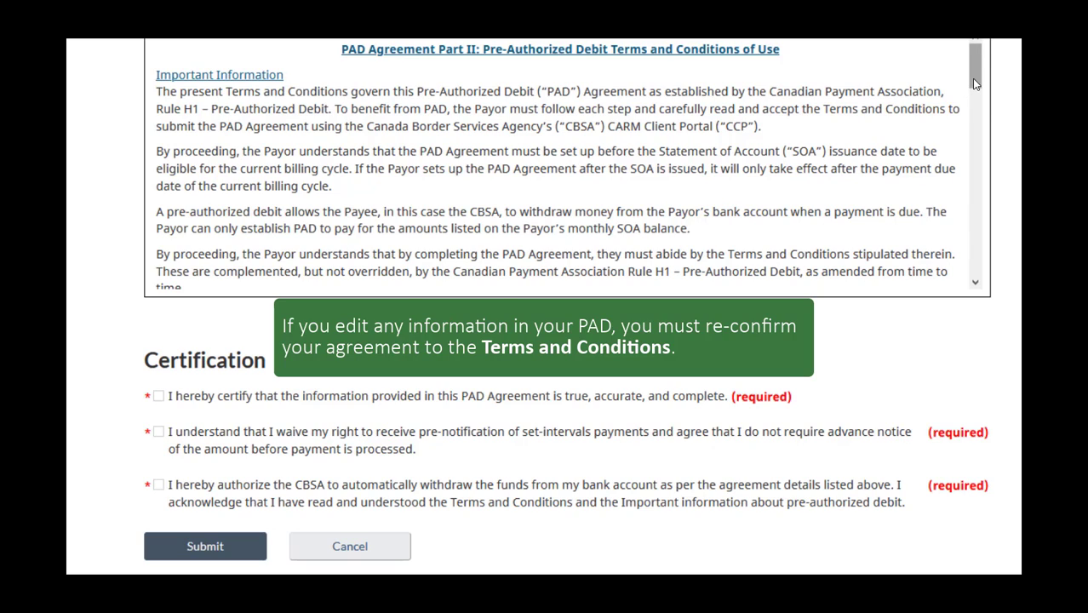
pyautogui.scroll(-3, 948, 173)
pyautogui.scroll(-10, 947, 174)
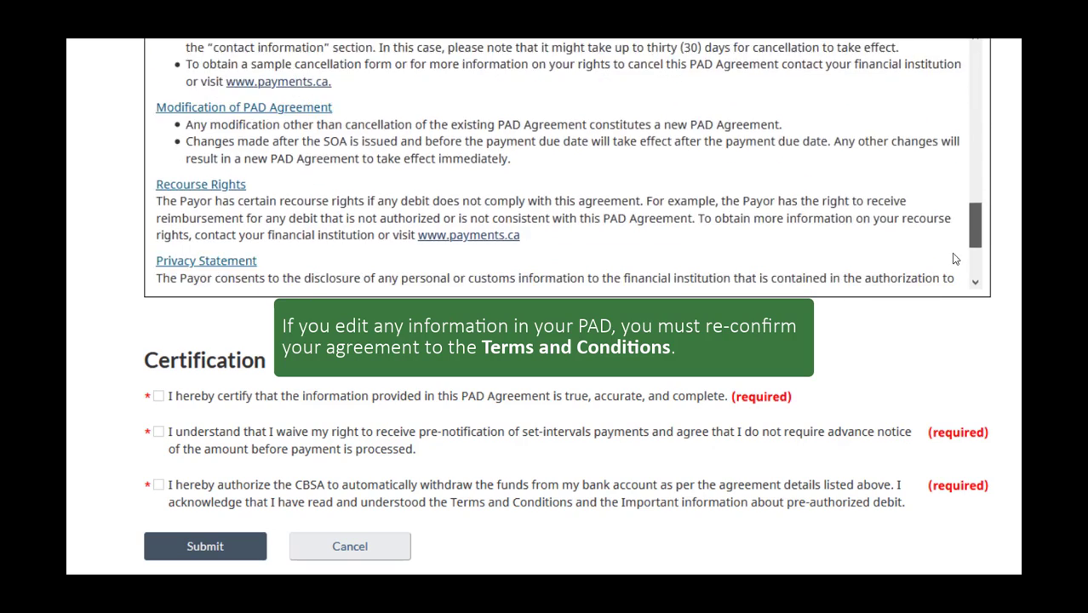
pyautogui.click(159, 396)
pyautogui.click(158, 432)
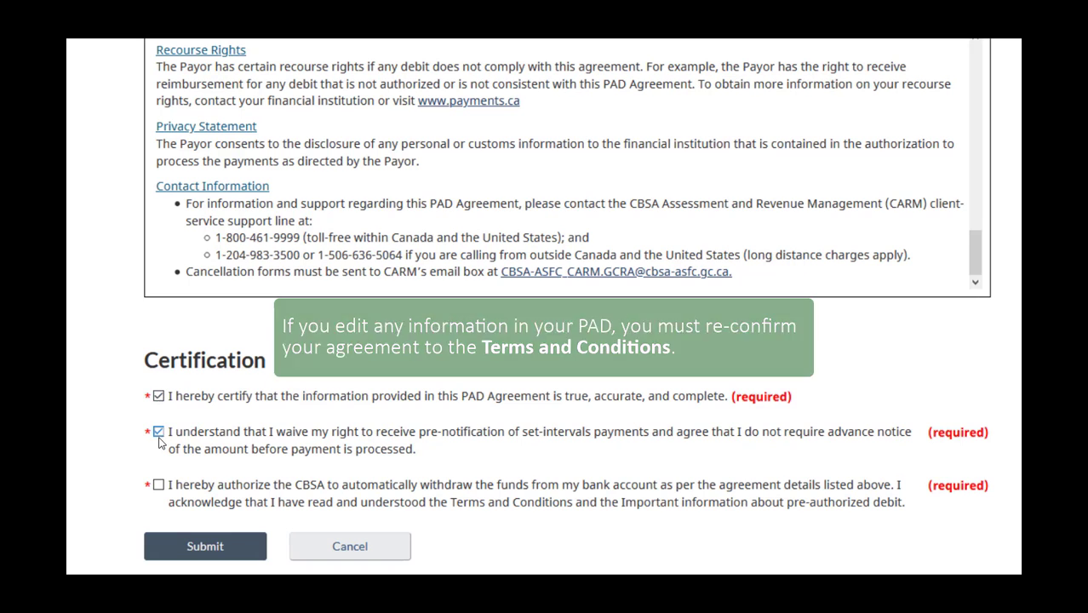
pyautogui.click(158, 485)
pyautogui.click(174, 550)
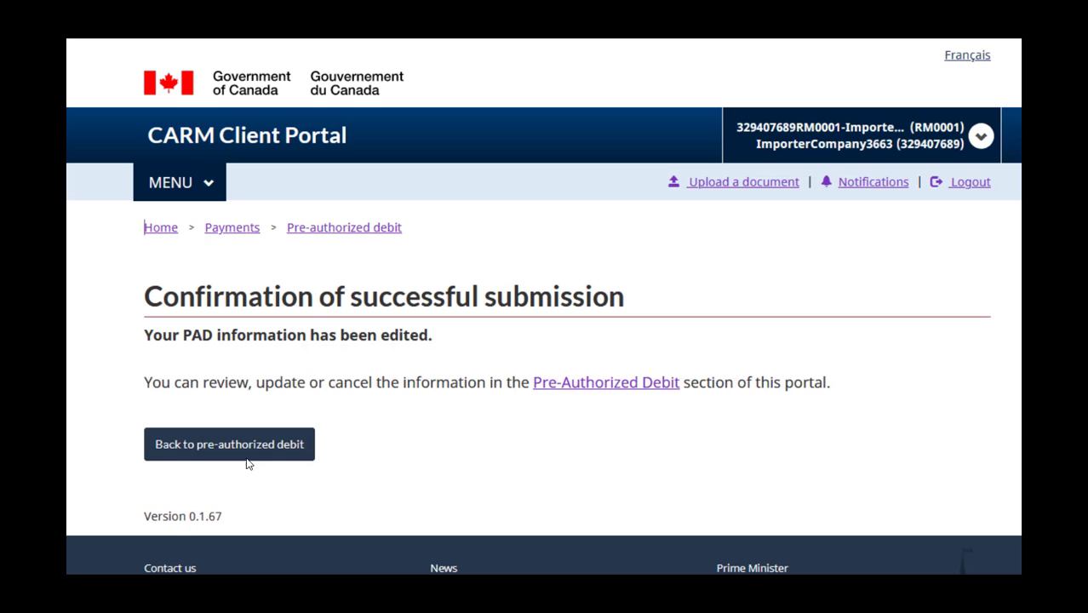
pyautogui.click(250, 452)
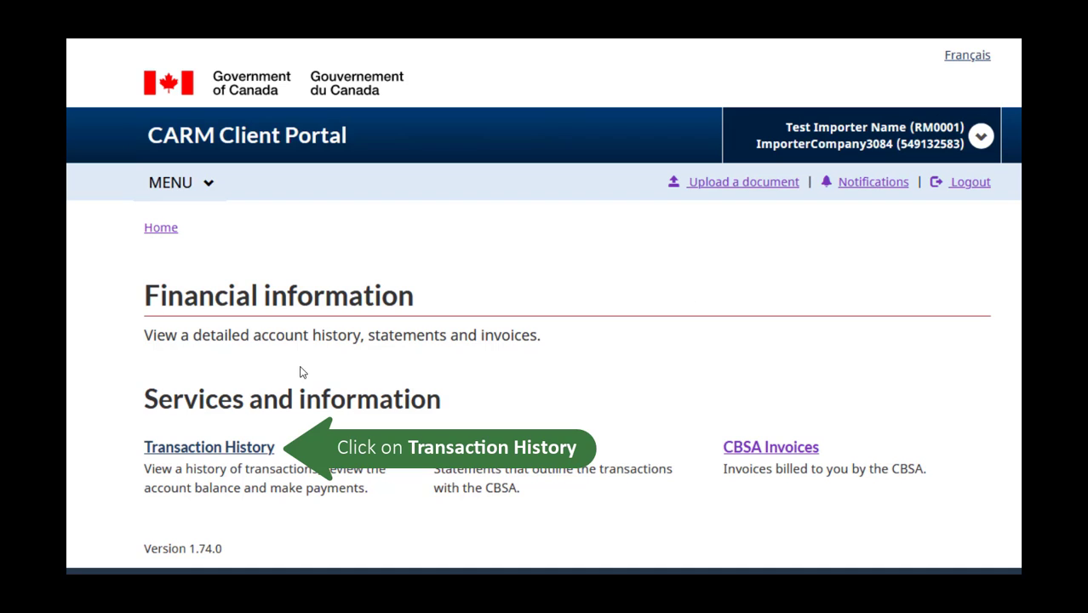
# Review the 2021-01-28 $-500.00 PAD Payment's status and receipt in Transaction History.
pyautogui.click(202, 457)
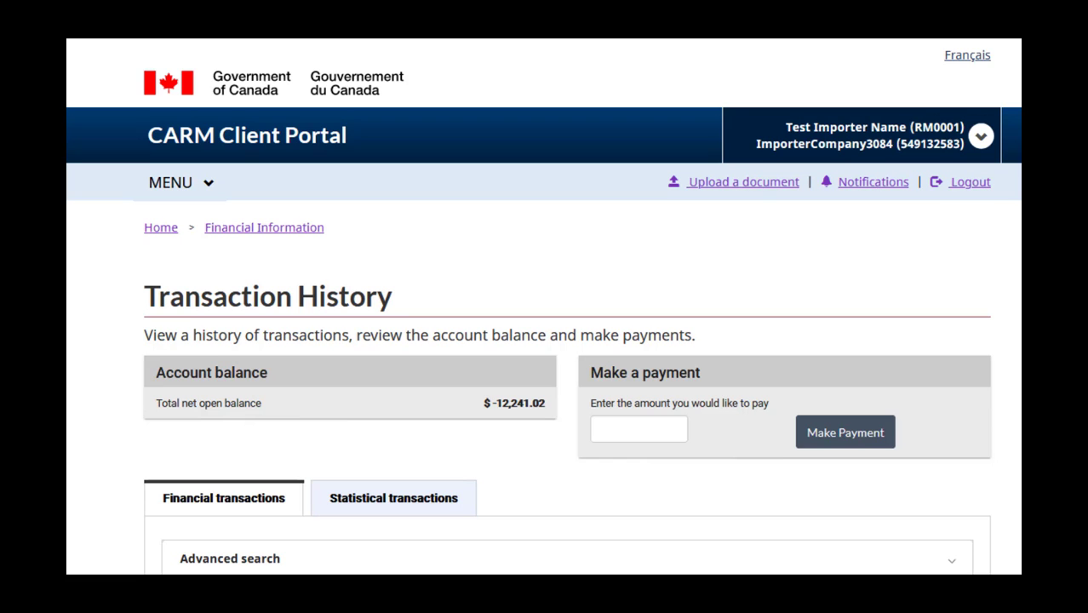
pyautogui.scroll(-9, 545, 341)
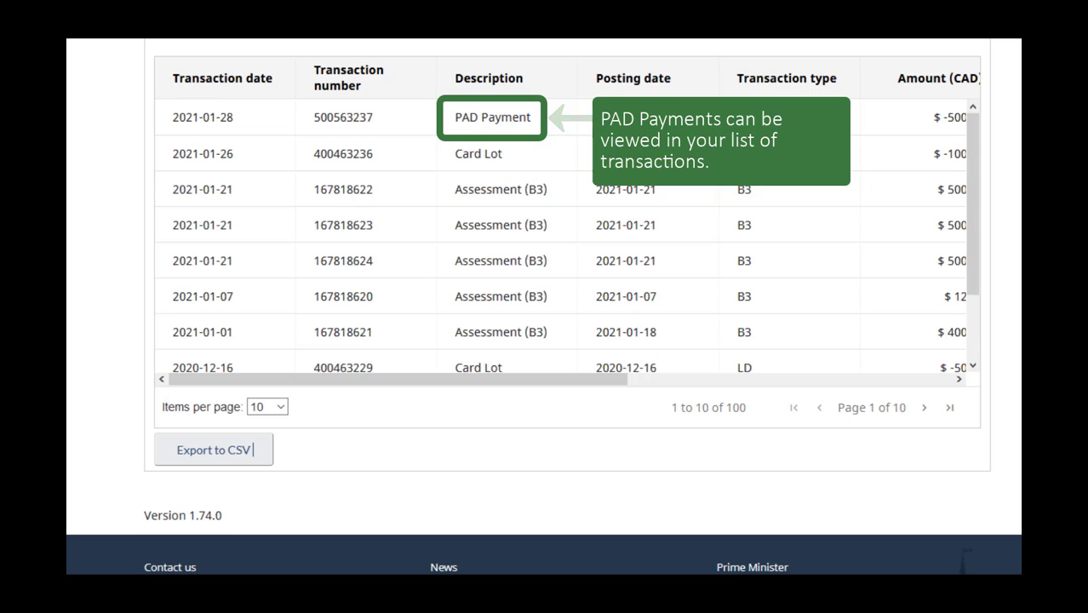
pyautogui.moveTo(603, 380); pyautogui.dragTo(930, 375)
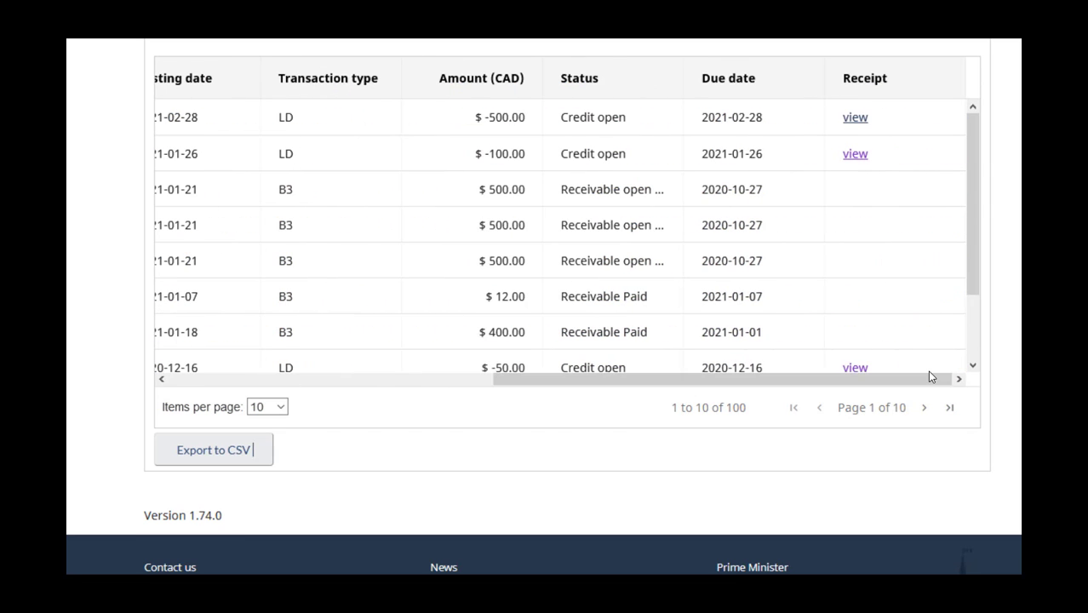